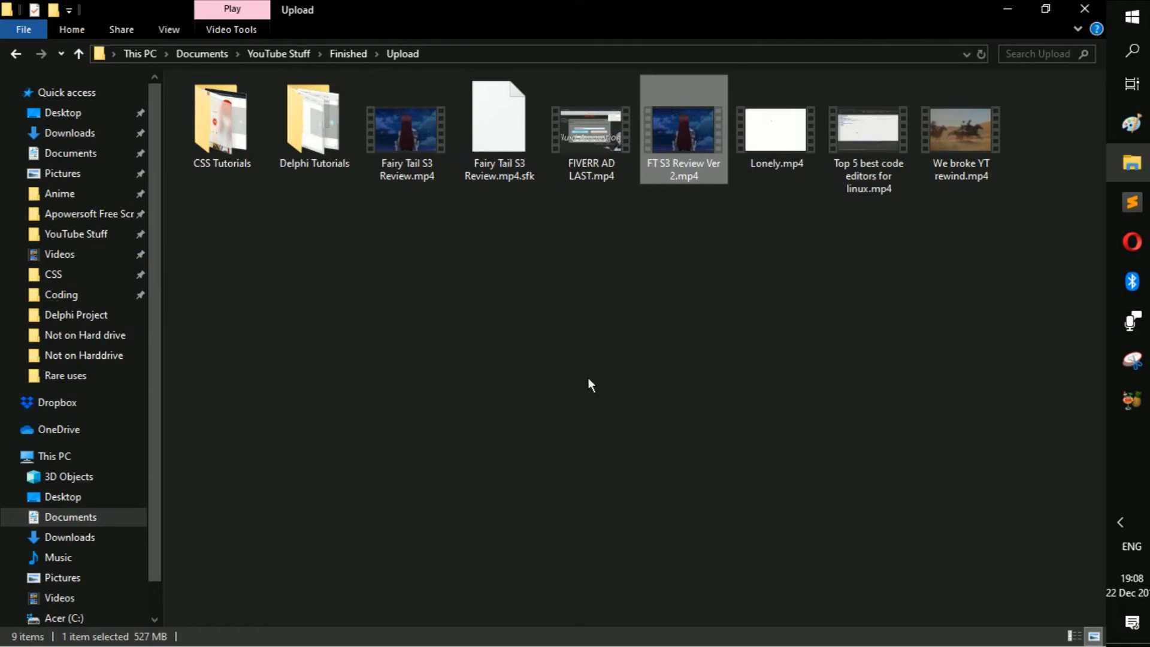
# - Check the file size of FT S3 Review Ver 2.mp4 in its properties
pyautogui.click(507, 412)
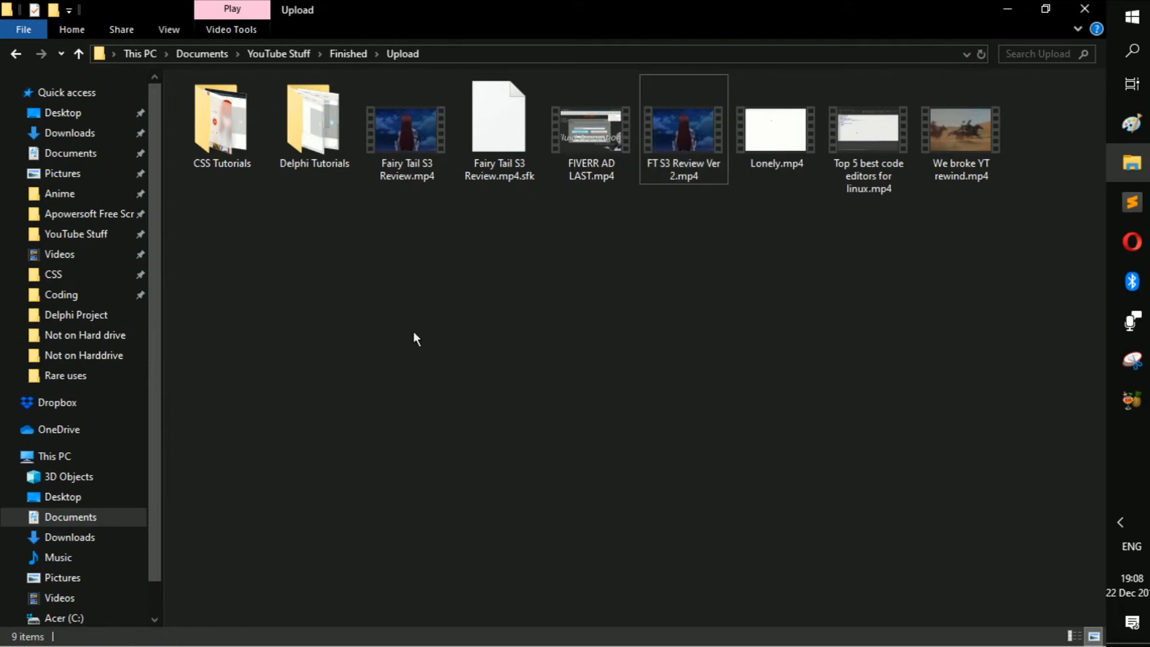
pyautogui.moveTo(1000, 267); pyautogui.dragTo(581, 300)
pyautogui.click(678, 165)
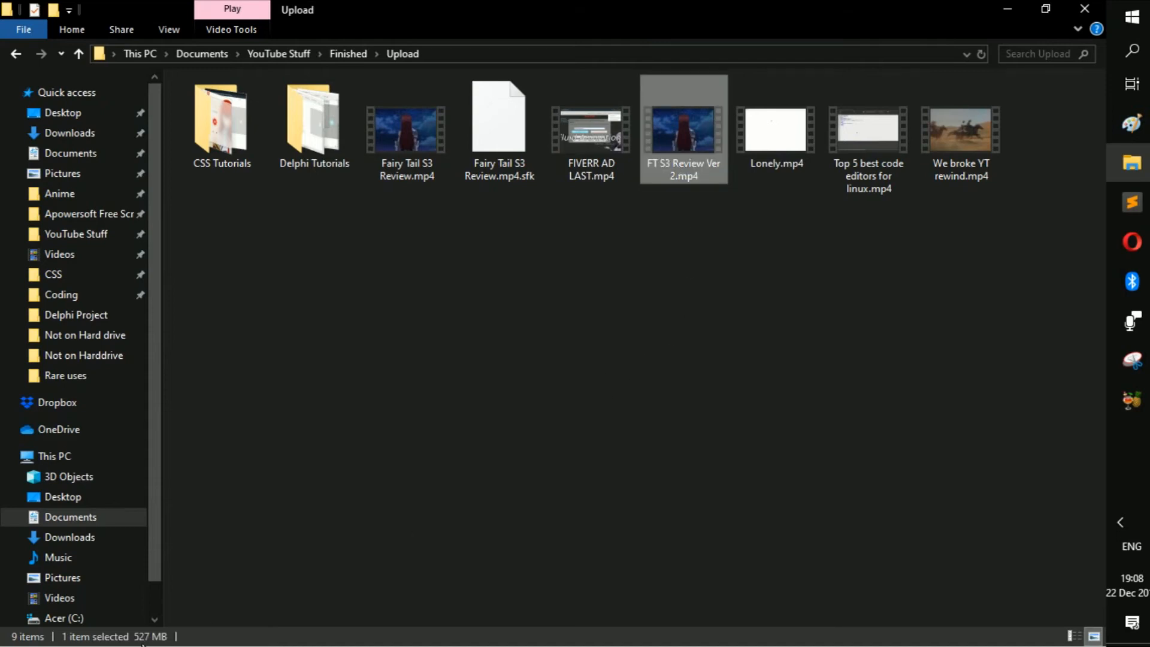
pyautogui.click(677, 131)
pyautogui.rightClick(677, 130)
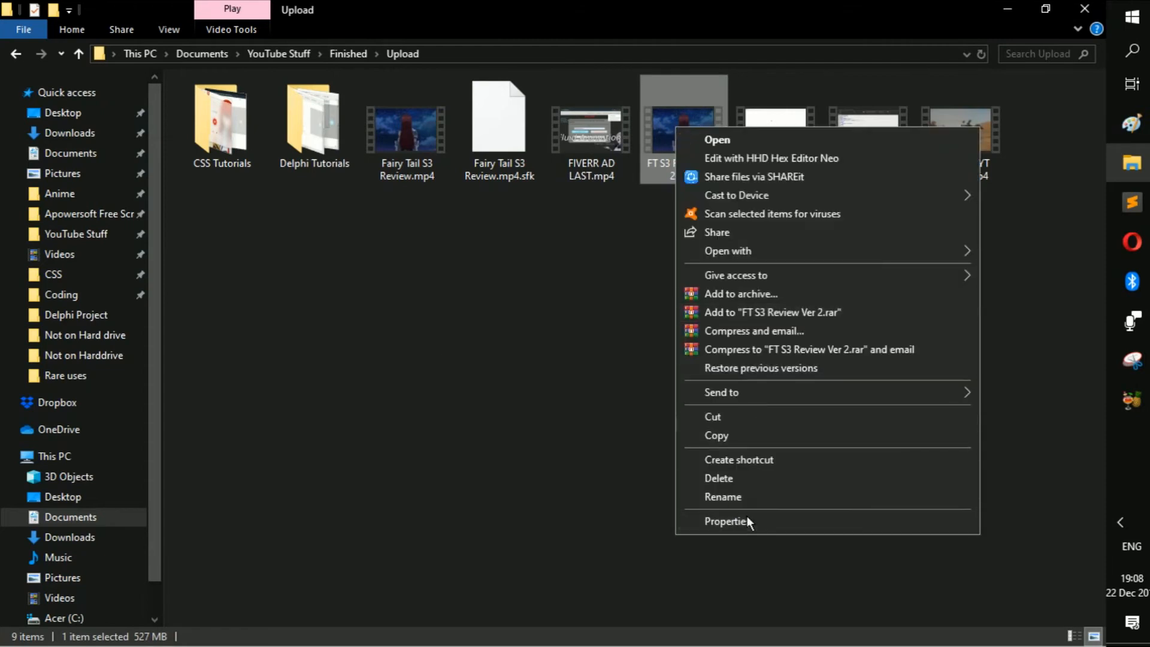
pyautogui.click(748, 520)
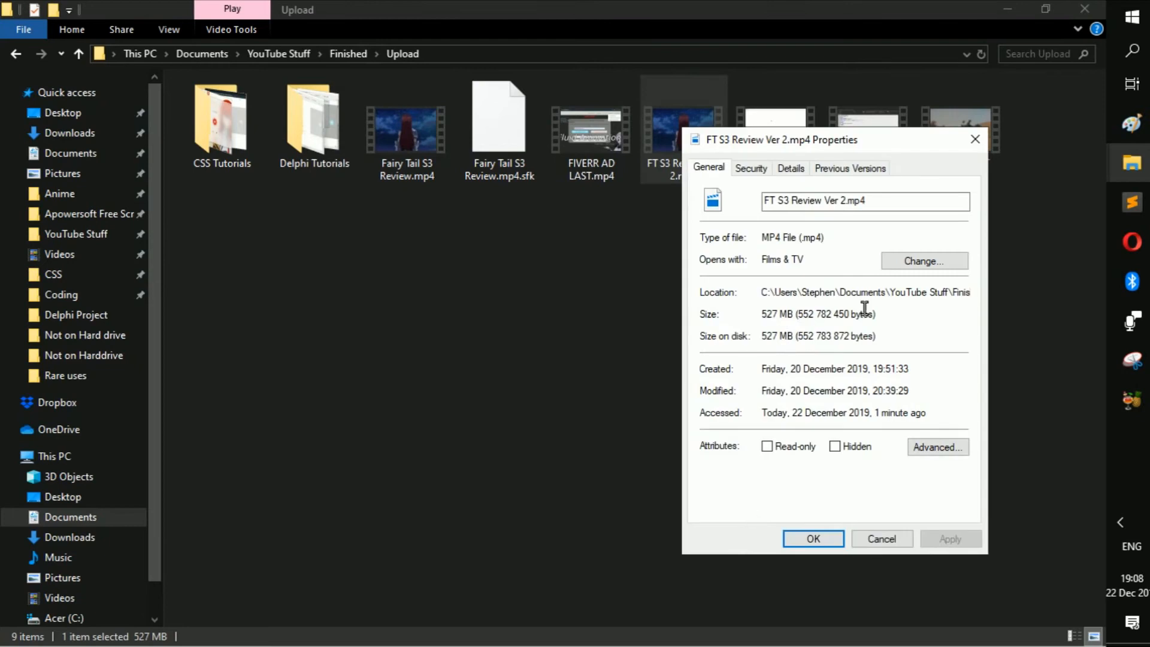
pyautogui.click(813, 538)
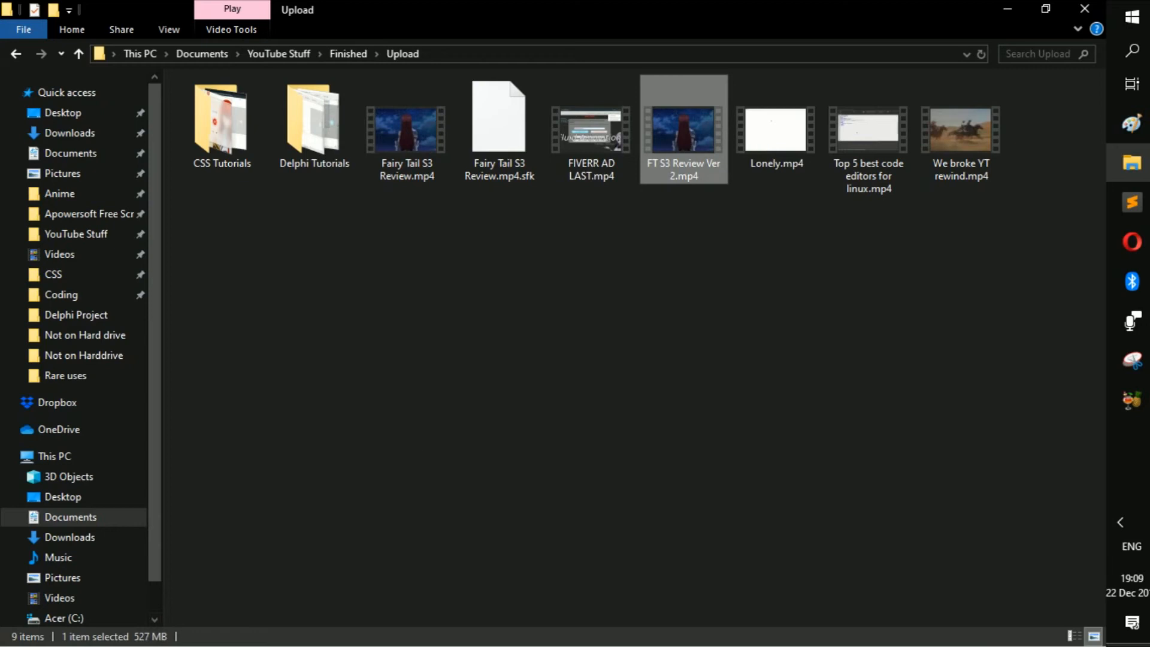
# - Launch HandBrake and load FT S3 Review Ver 2.mp4 from the Upload folder as the source video
pyautogui.click(1145, 645)
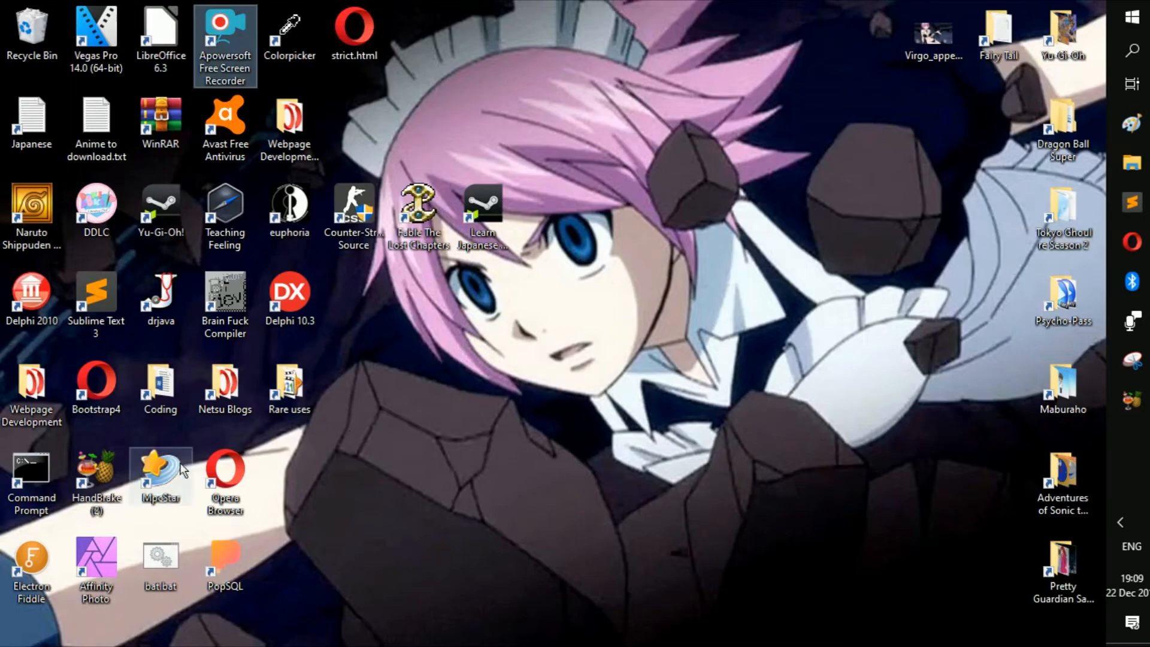
pyautogui.click(99, 488)
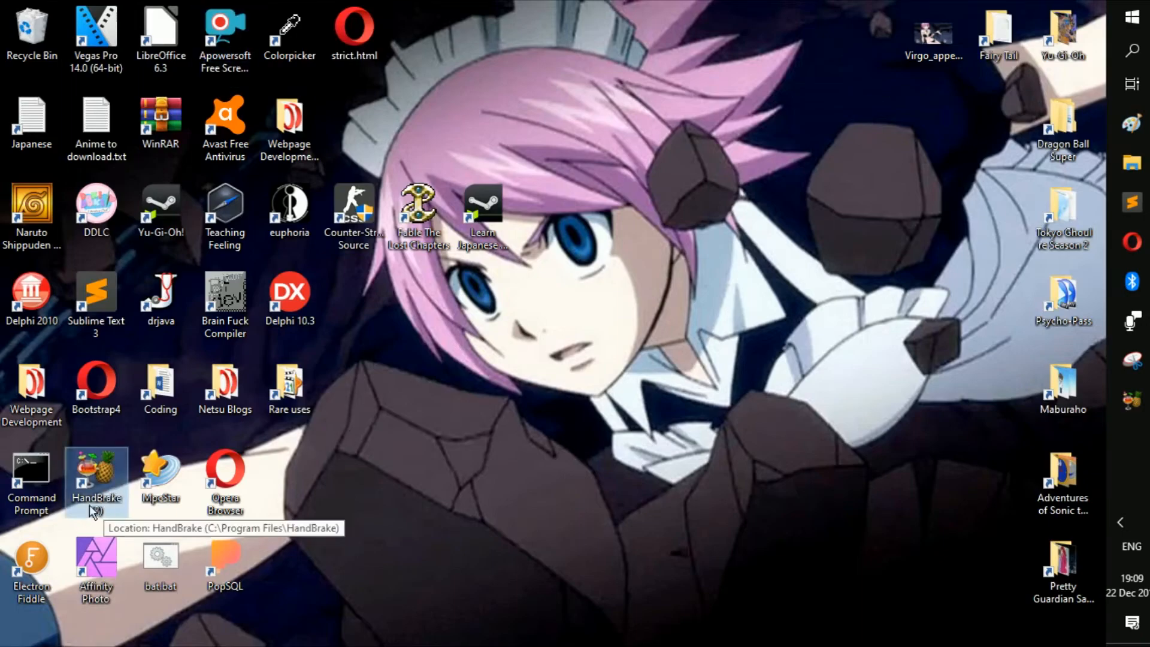
pyautogui.doubleClick(110, 477)
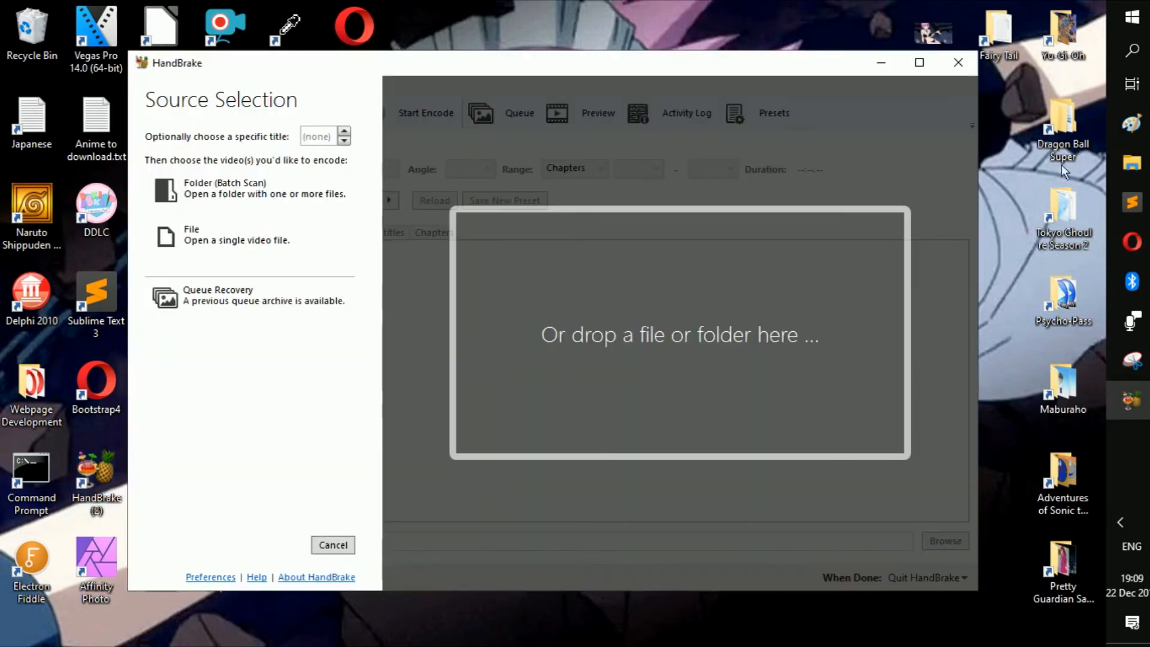
pyautogui.click(1133, 162)
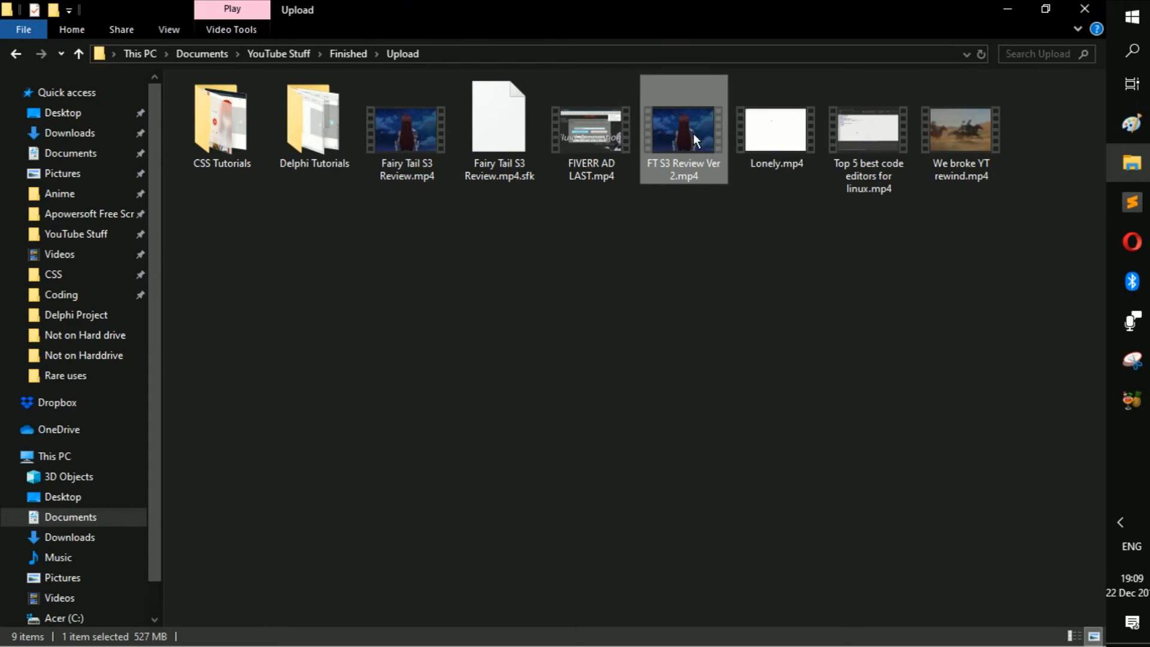
pyautogui.moveTo(693, 133); pyautogui.dragTo(630, 346)
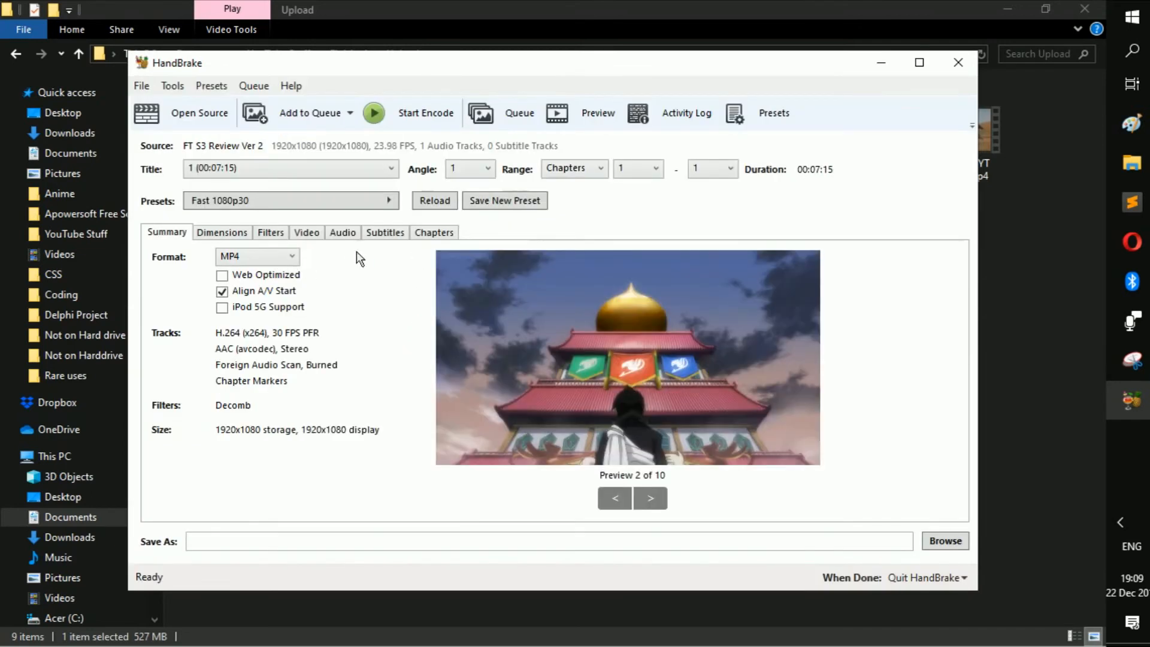
# - Keep the MP4 output format and set the video framerate to 23.976 FPS
pyautogui.click(276, 260)
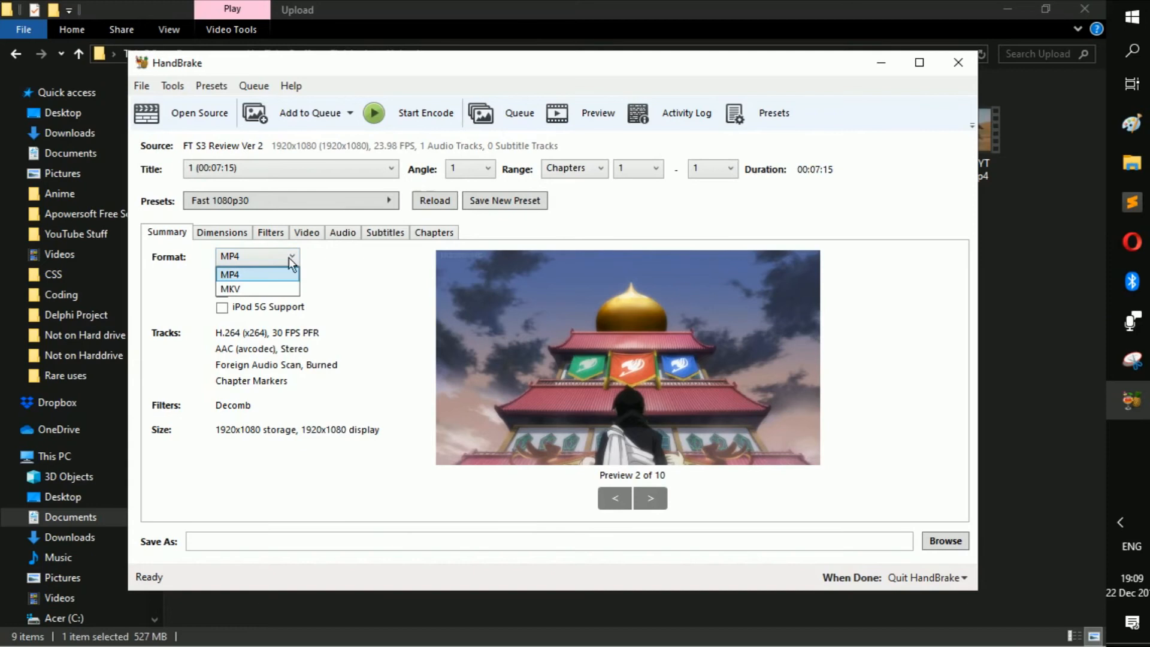
pyautogui.click(273, 265)
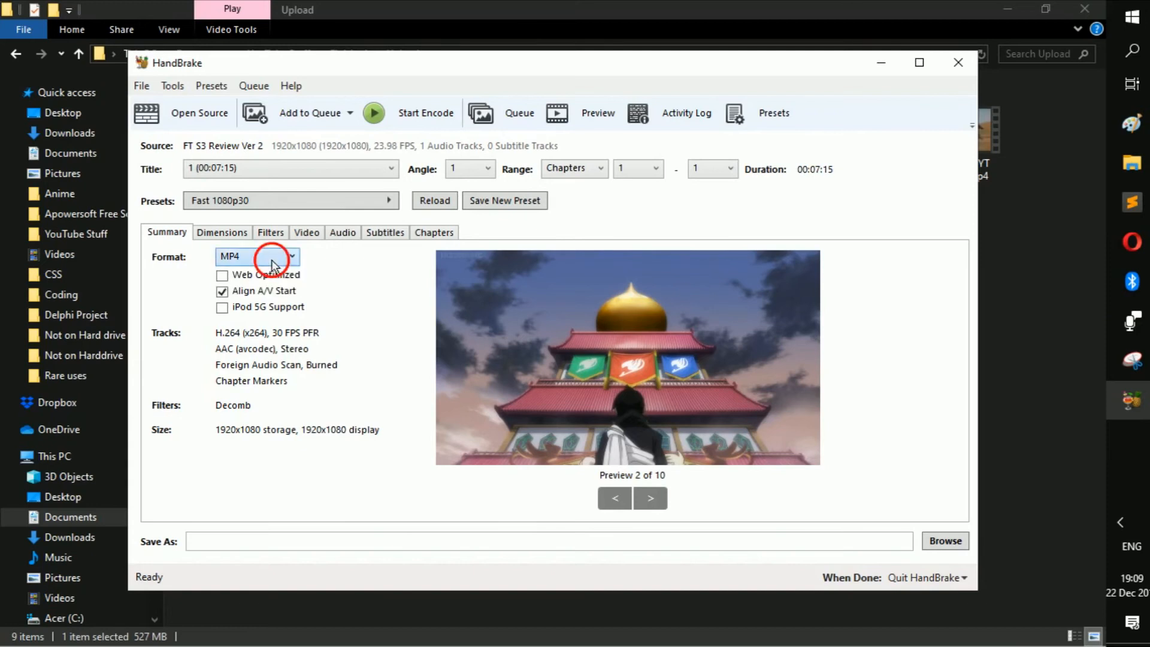
pyautogui.click(230, 235)
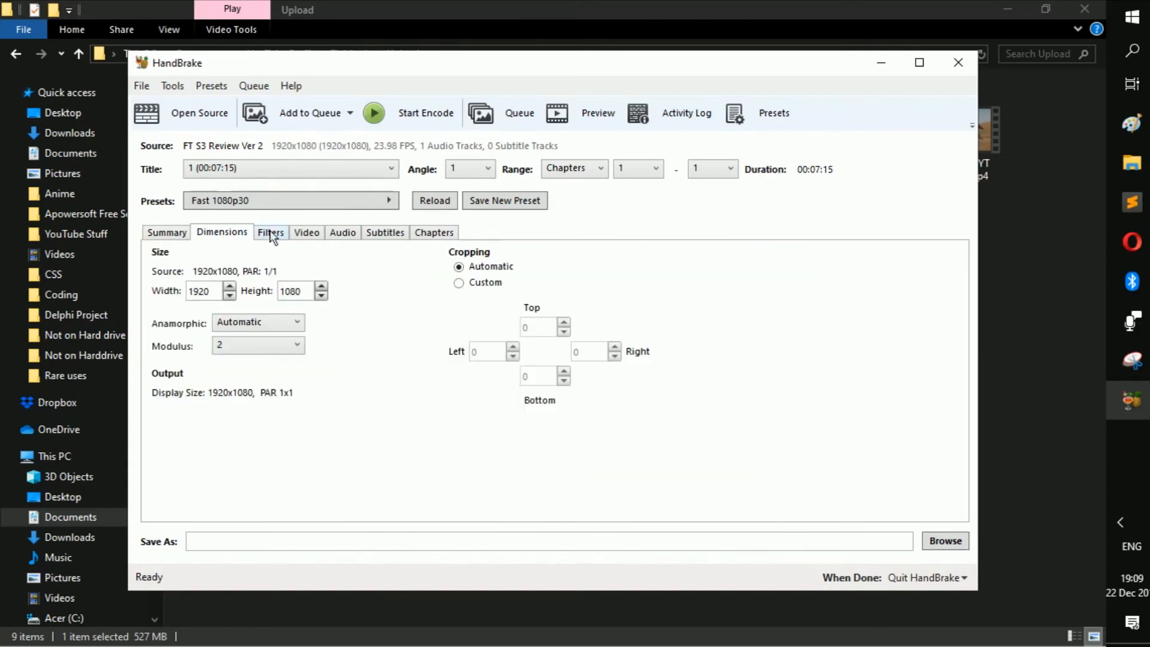
pyautogui.click(268, 235)
pyautogui.click(321, 237)
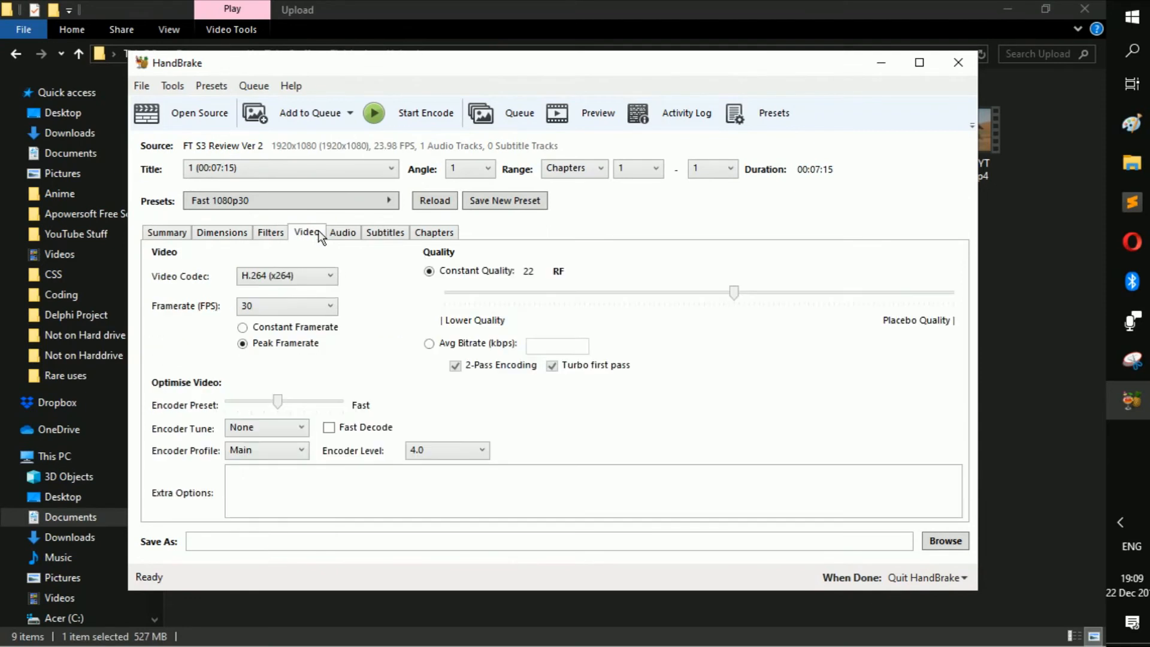
pyautogui.click(331, 308)
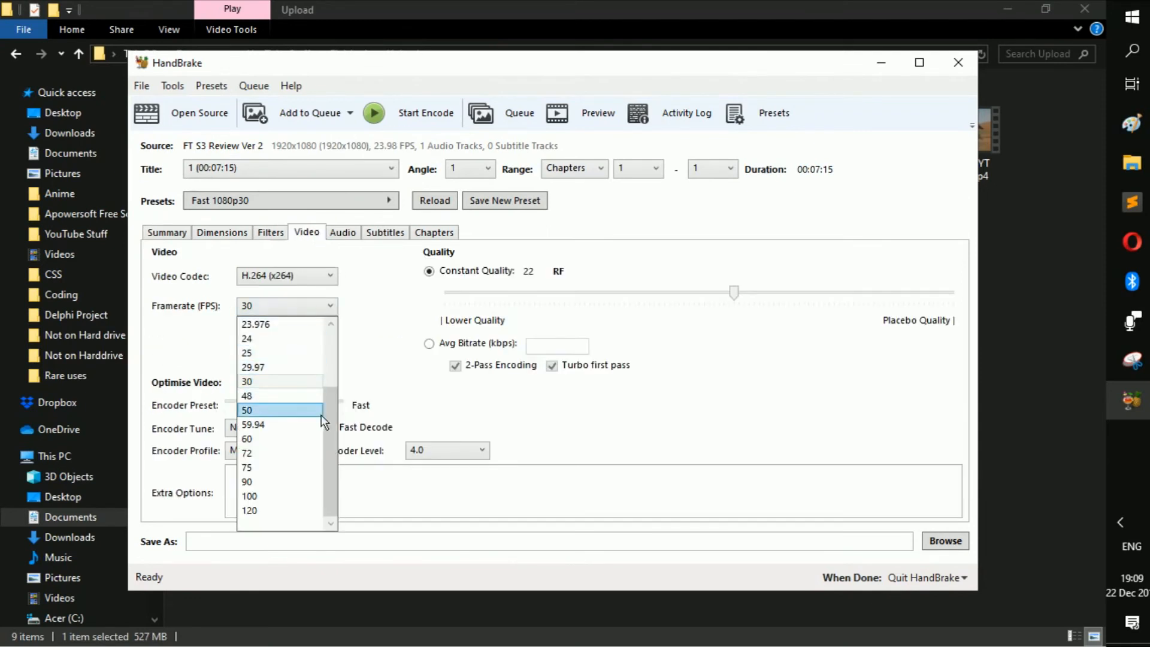
pyautogui.moveTo(329, 416); pyautogui.dragTo(330, 354)
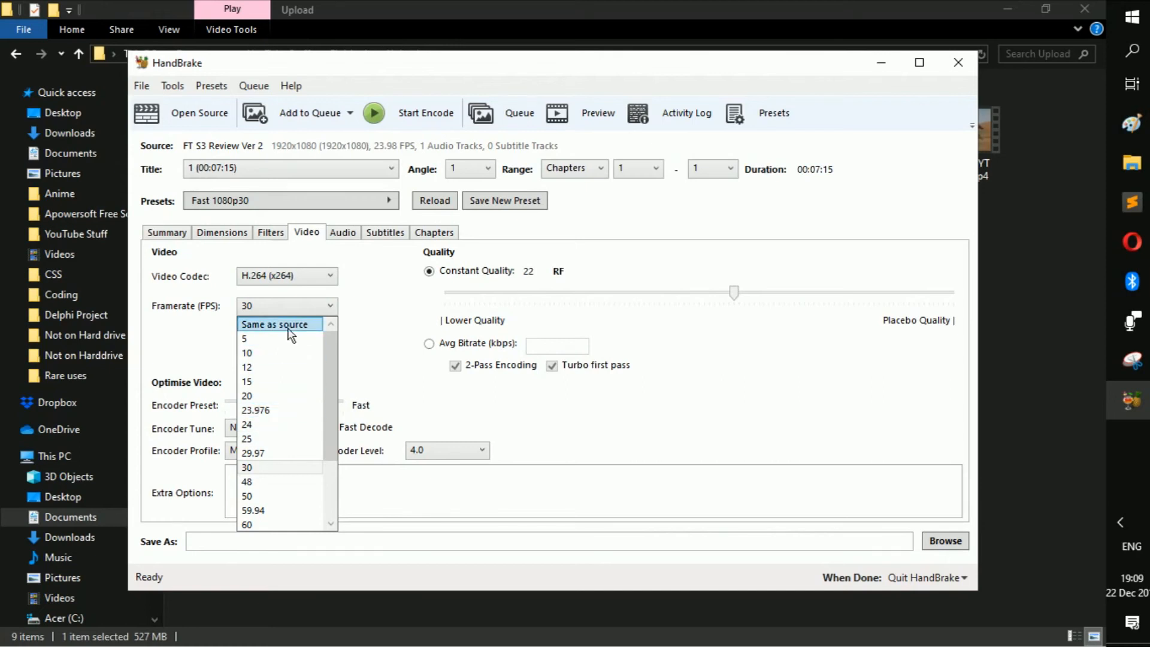
pyautogui.click(273, 410)
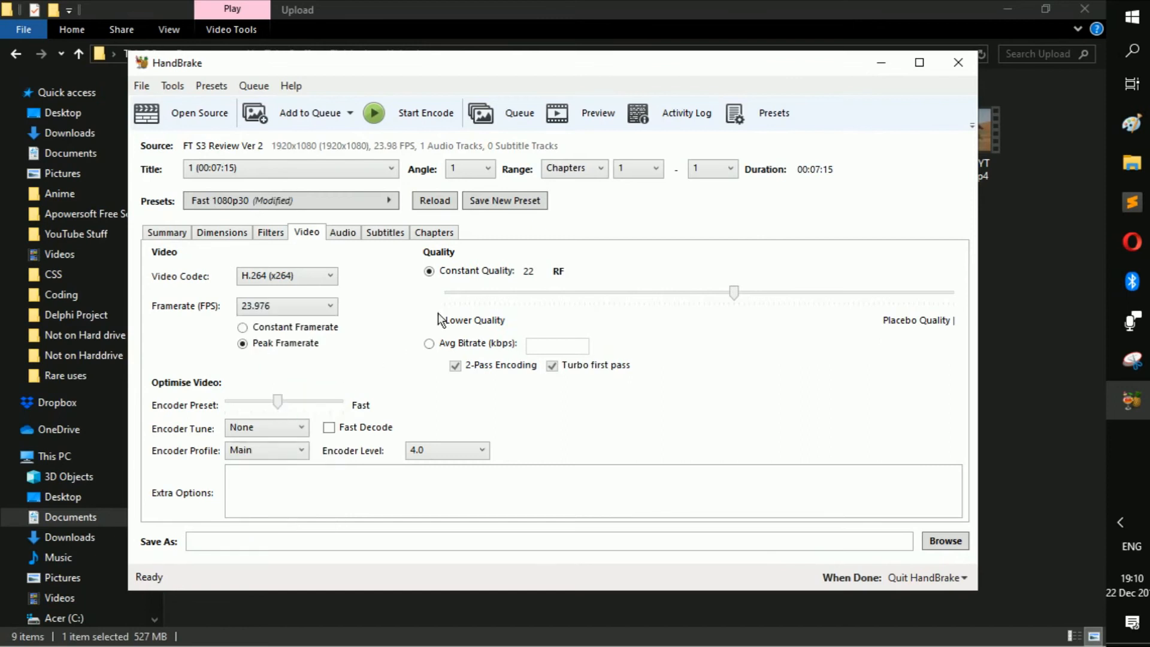
# - Try the constant quality at RF 51 and RF 0, and return it to RF 22
pyautogui.moveTo(708, 303)
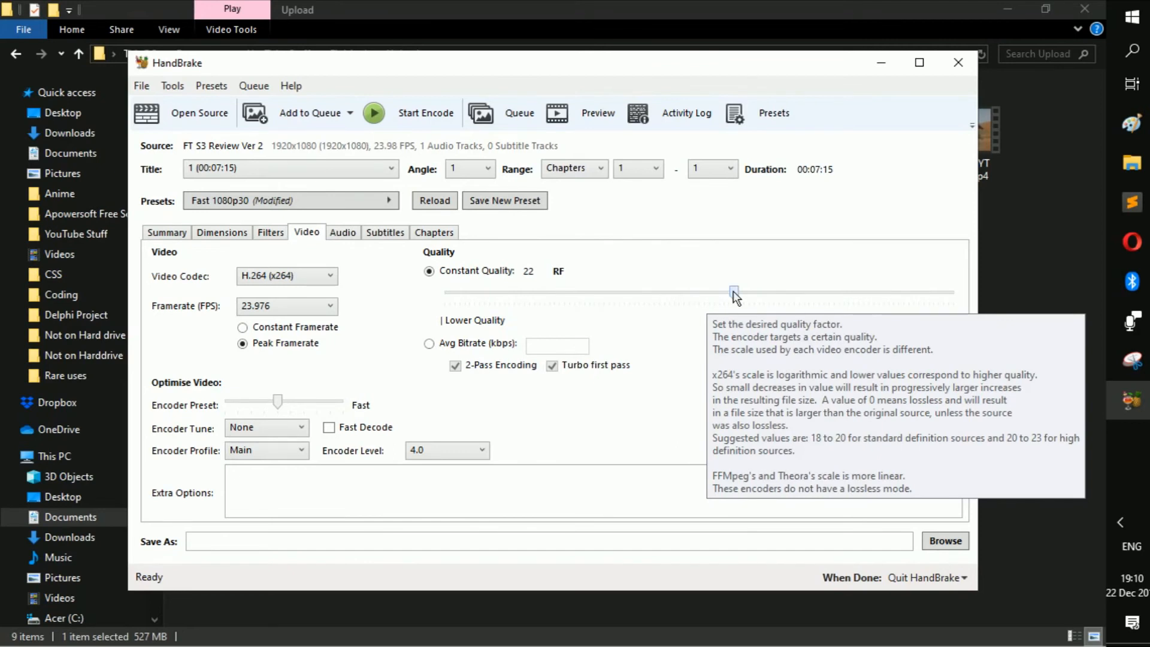
pyautogui.moveTo(738, 294); pyautogui.dragTo(446, 296)
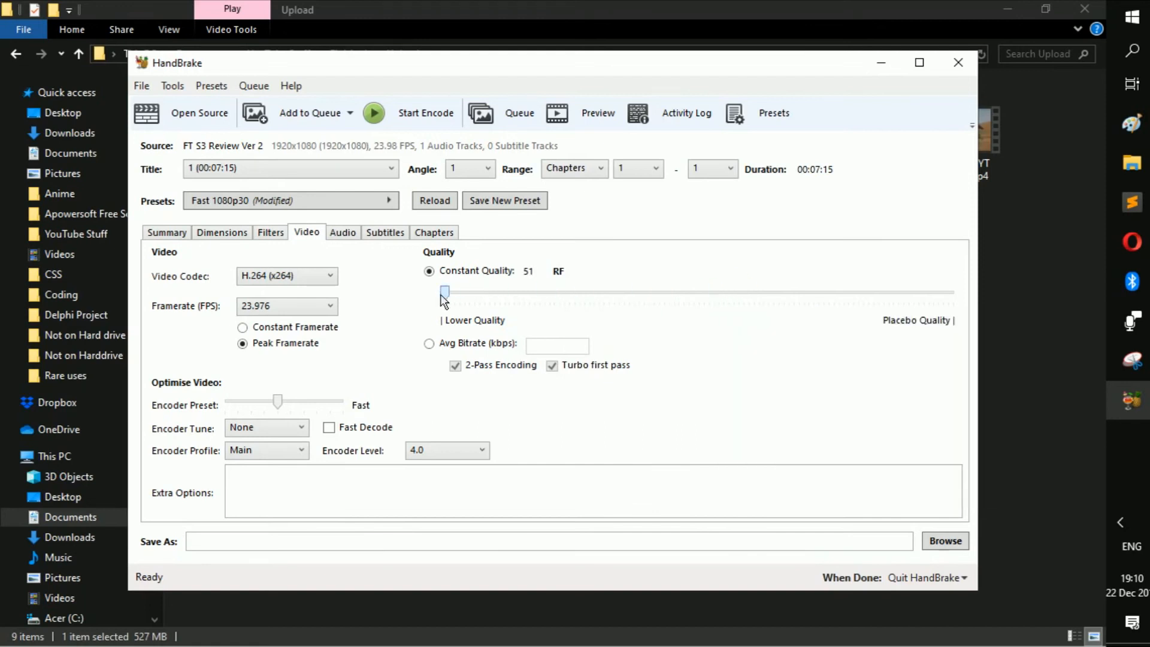
pyautogui.moveTo(441, 295); pyautogui.dragTo(965, 298)
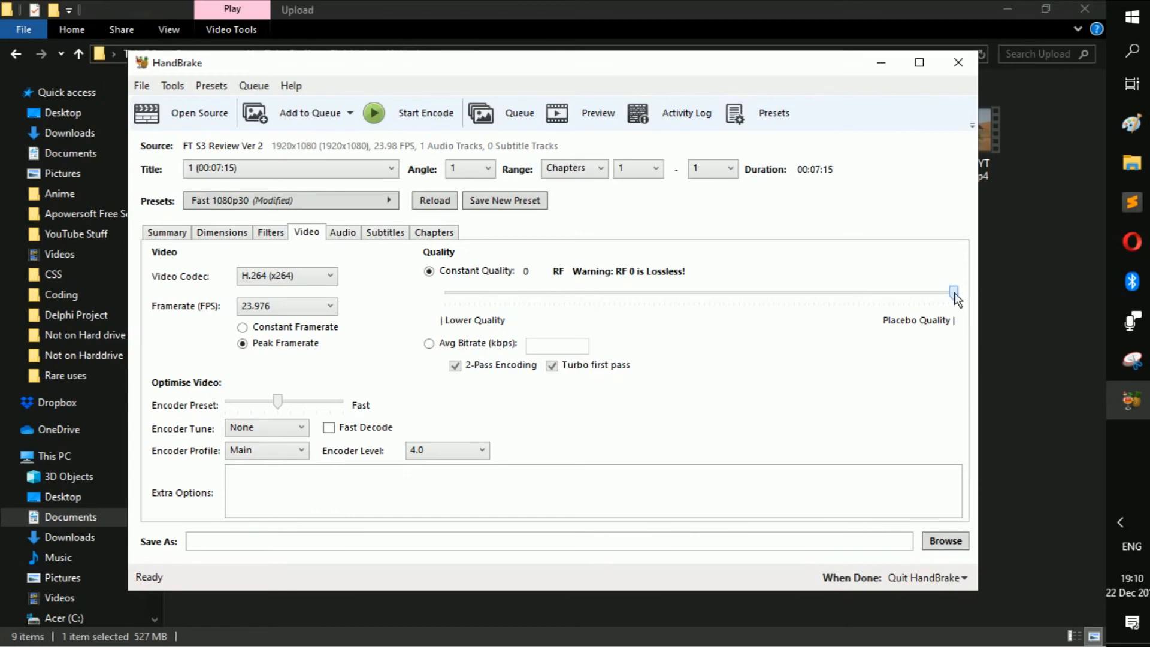
pyautogui.press('Left')
pyautogui.moveTo(954, 293); pyautogui.dragTo(959, 290)
pyautogui.moveTo(955, 294); pyautogui.dragTo(739, 290)
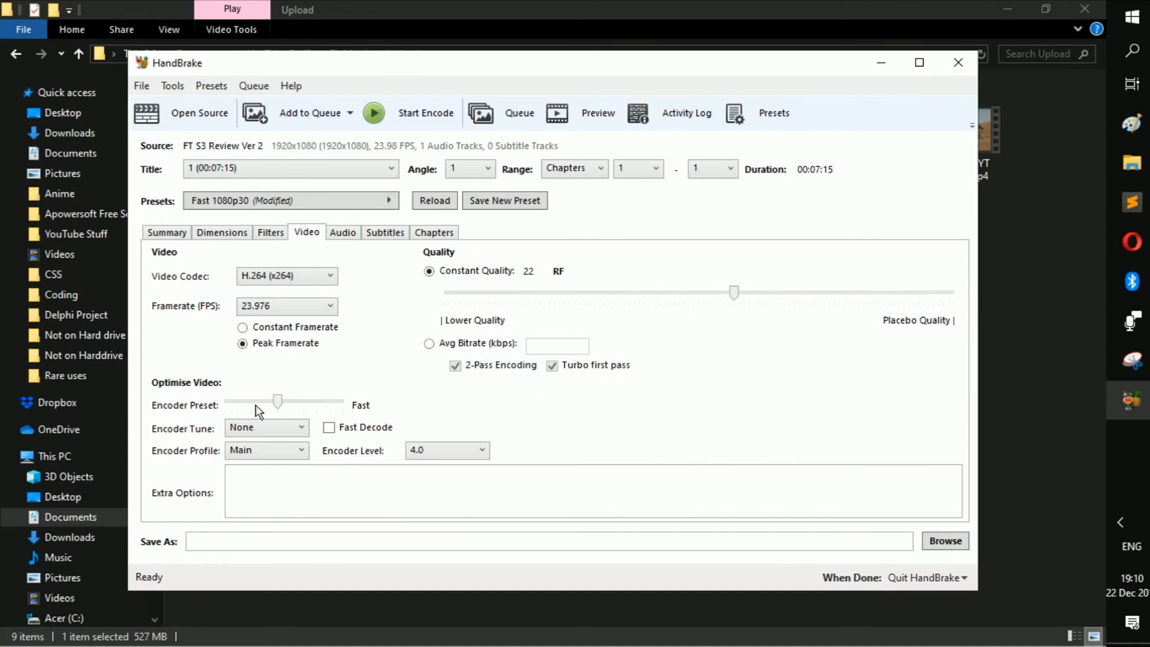
# - Try the encoder preset at both ends of its speed range and return it to Fast
pyautogui.click(277, 404)
pyautogui.moveTo(278, 401); pyautogui.dragTo(164, 407)
pyautogui.moveTo(224, 398); pyautogui.dragTo(357, 398)
pyautogui.moveTo(342, 398); pyautogui.dragTo(331, 398)
pyautogui.moveTo(330, 402); pyautogui.dragTo(285, 412)
# - Look through the audio track, subtitle and chapter marker settings, and return to the video settings
pyautogui.click(350, 236)
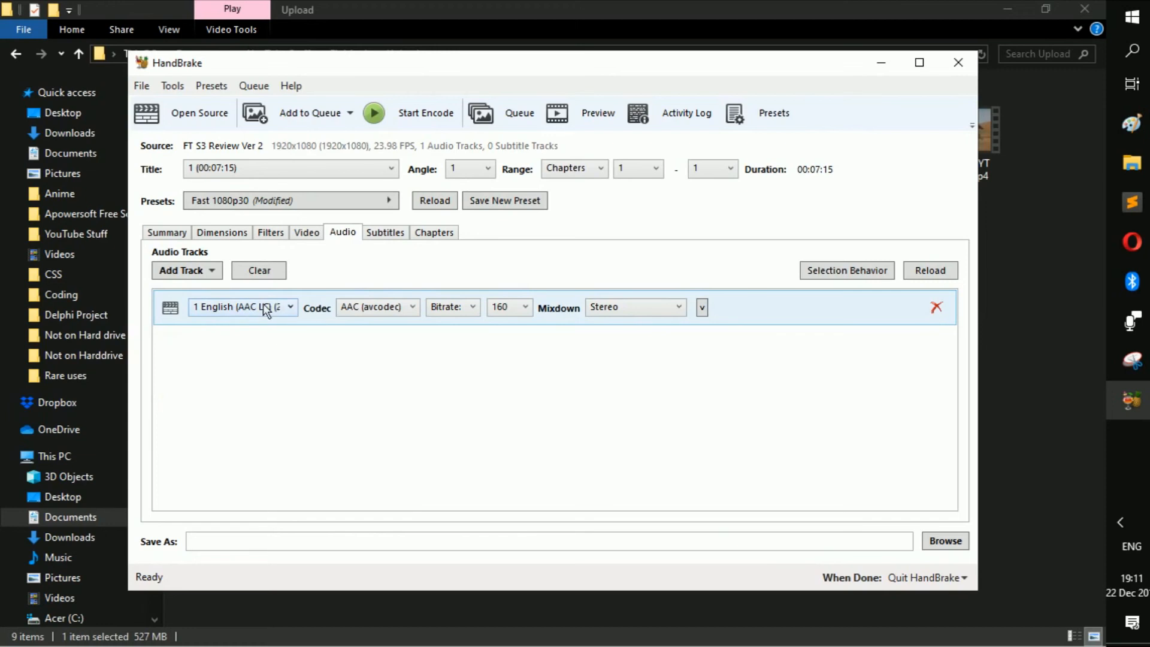
pyautogui.click(375, 233)
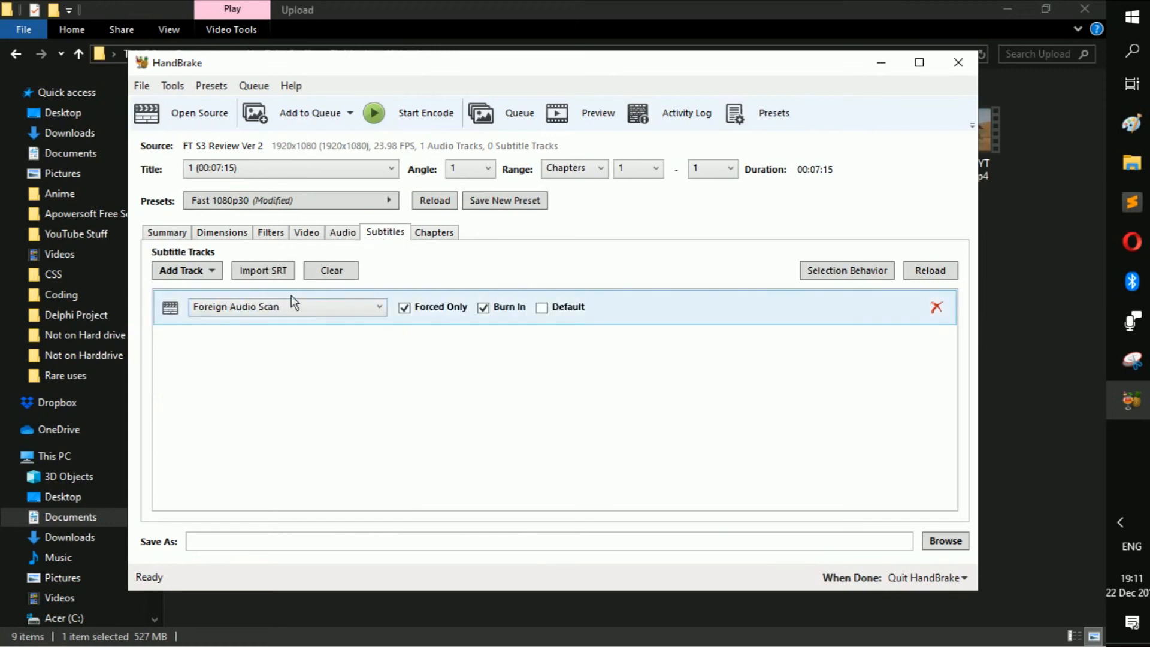
pyautogui.click(436, 232)
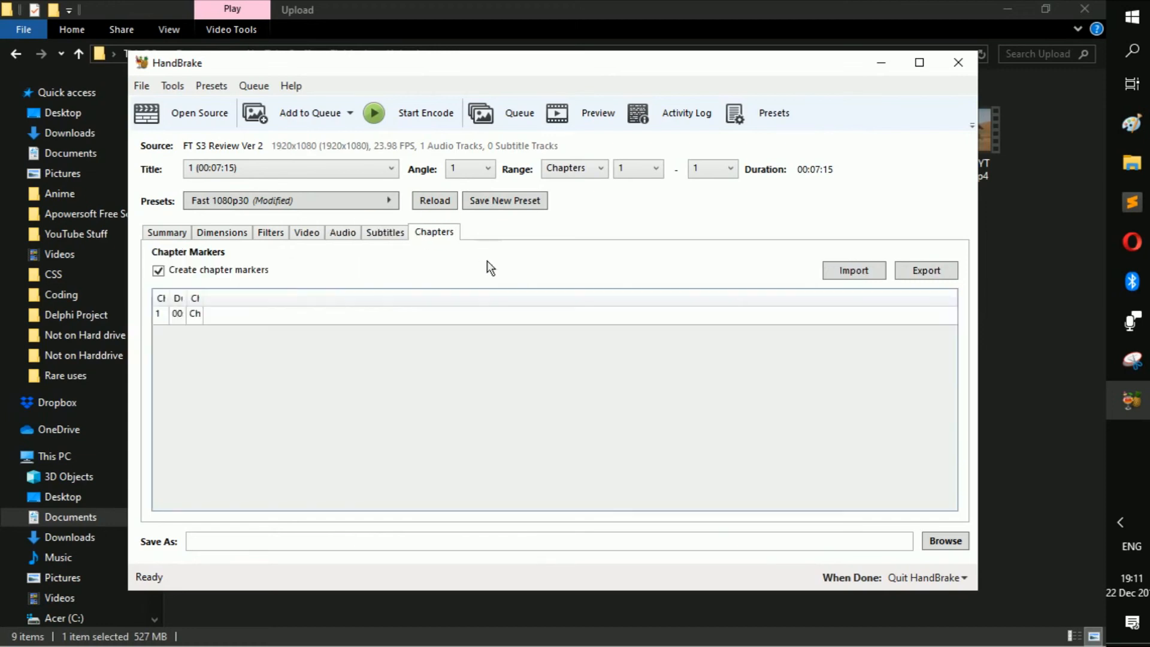
pyautogui.click(315, 233)
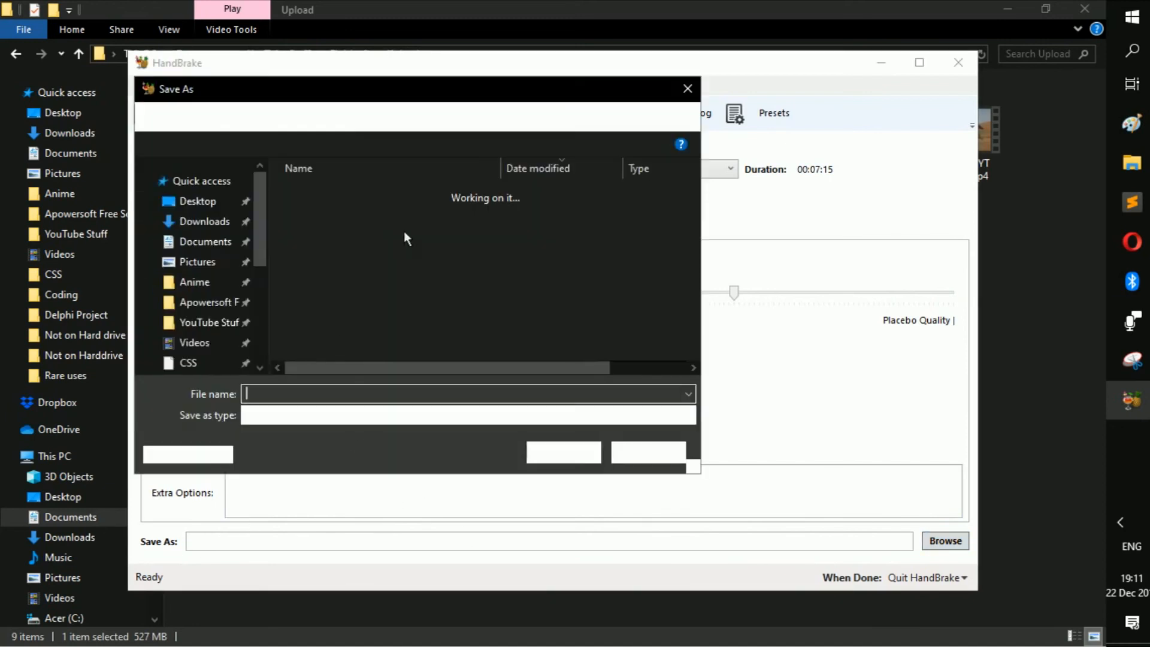
# - Browse for the output destination and create a folder named Compressed inside YouTube Stuff
pyautogui.scroll(3, 226, 206)
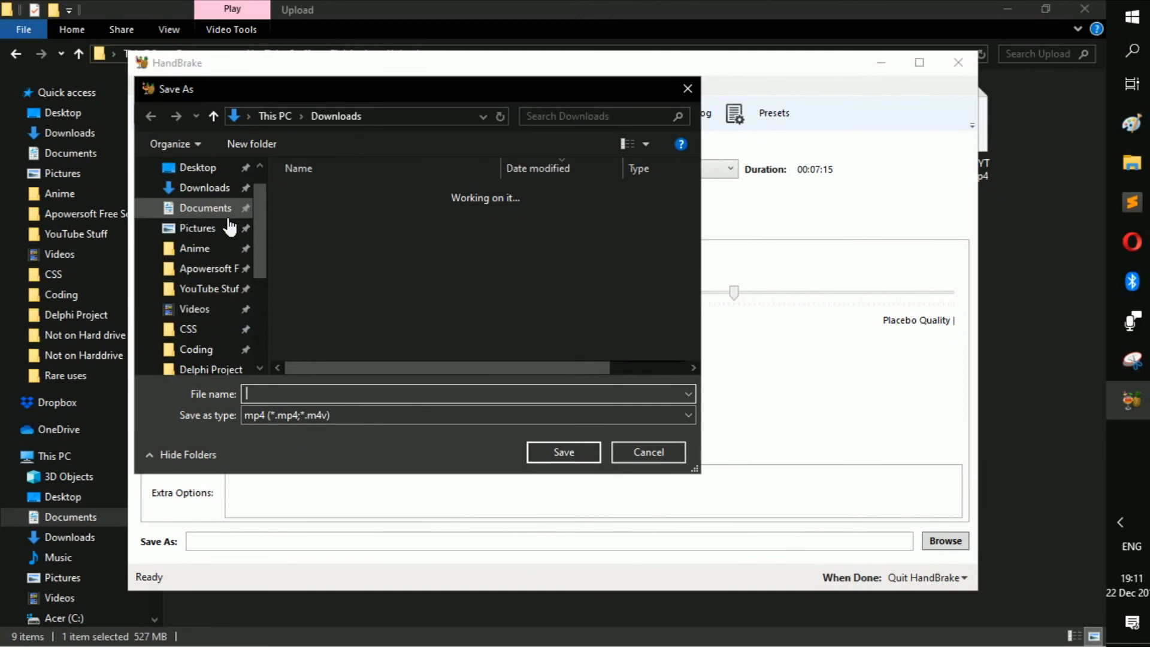
pyautogui.click(207, 288)
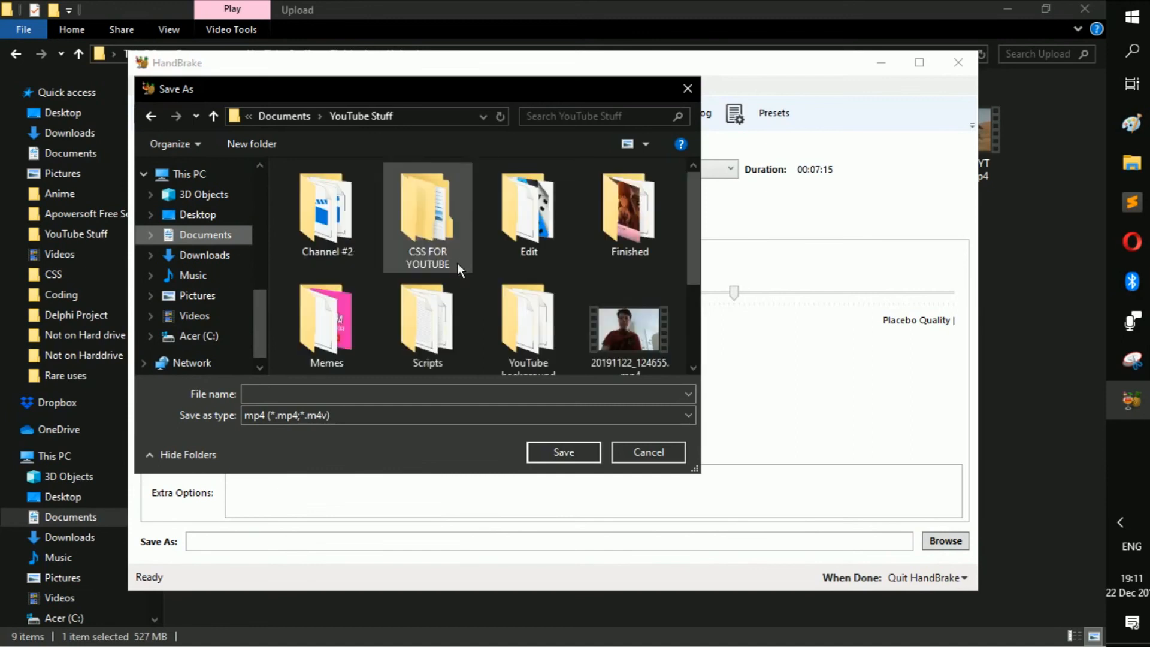
pyautogui.rightClick(340, 267)
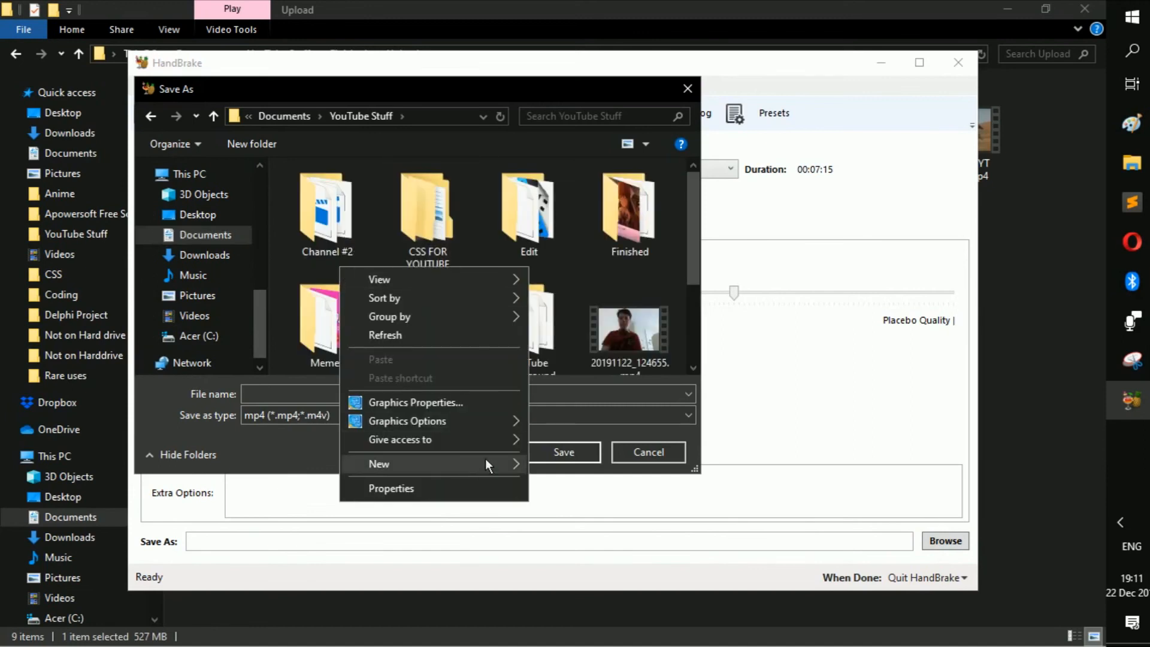
pyautogui.moveTo(485, 458)
pyautogui.click(585, 273)
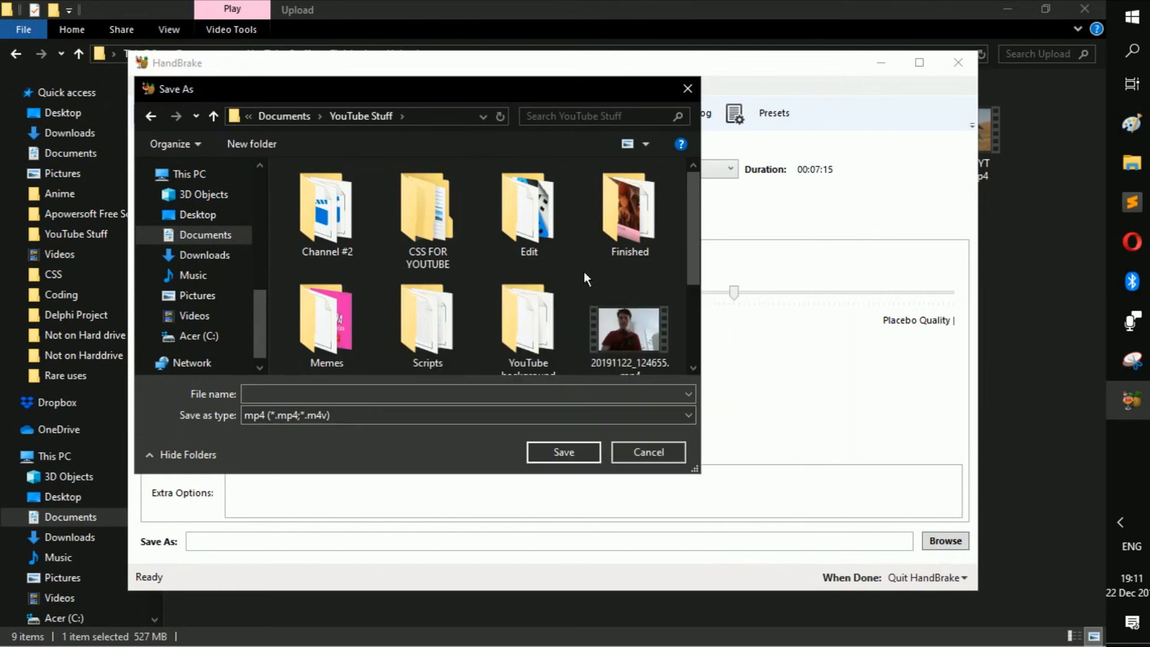
pyautogui.write('Co')
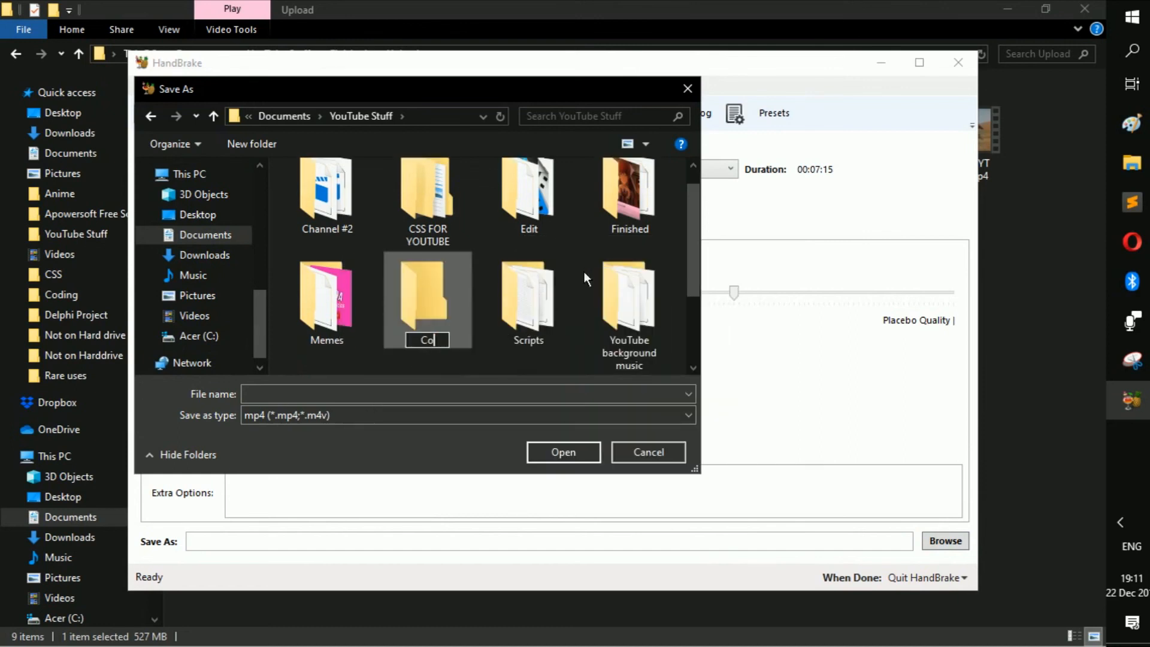
pyautogui.write('mpressed')
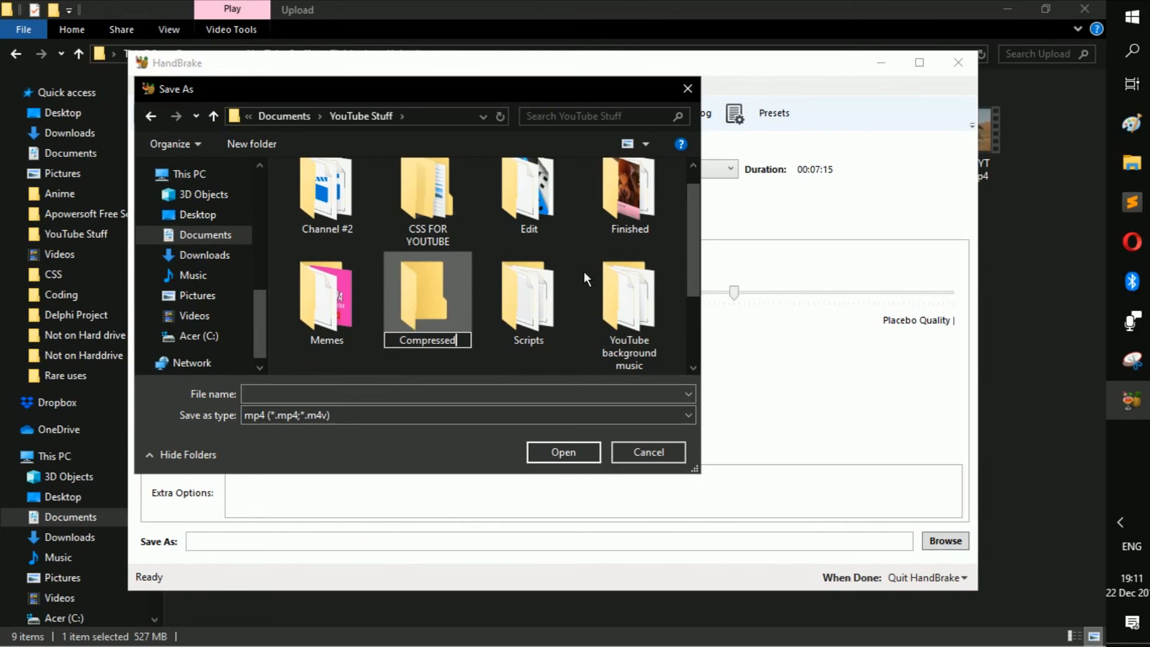
pyautogui.click(423, 268)
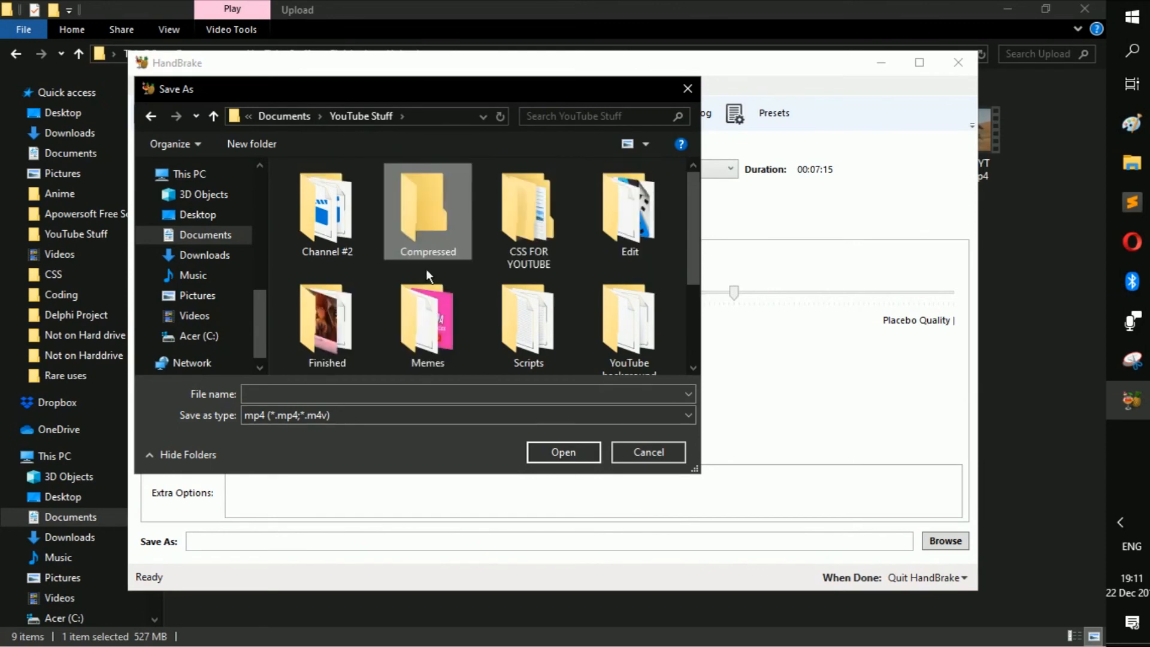
# - Set the output file to New Video in mp4 format inside the Compressed folder
pyautogui.doubleClick(420, 225)
pyautogui.click(313, 400)
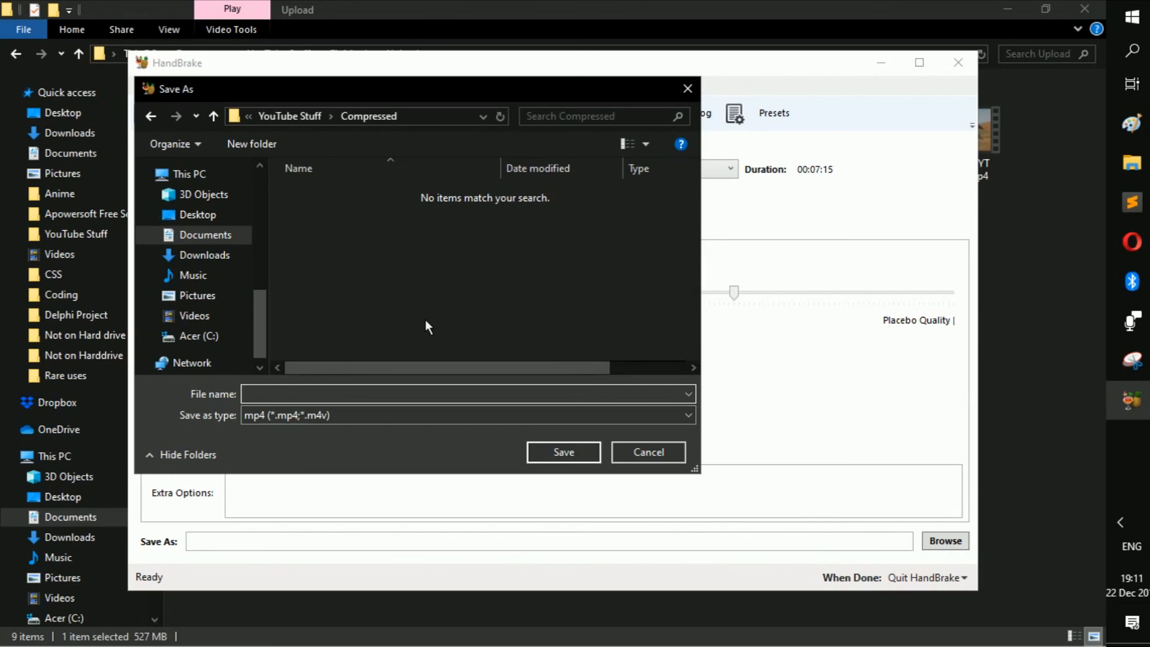
pyautogui.write('New Video')
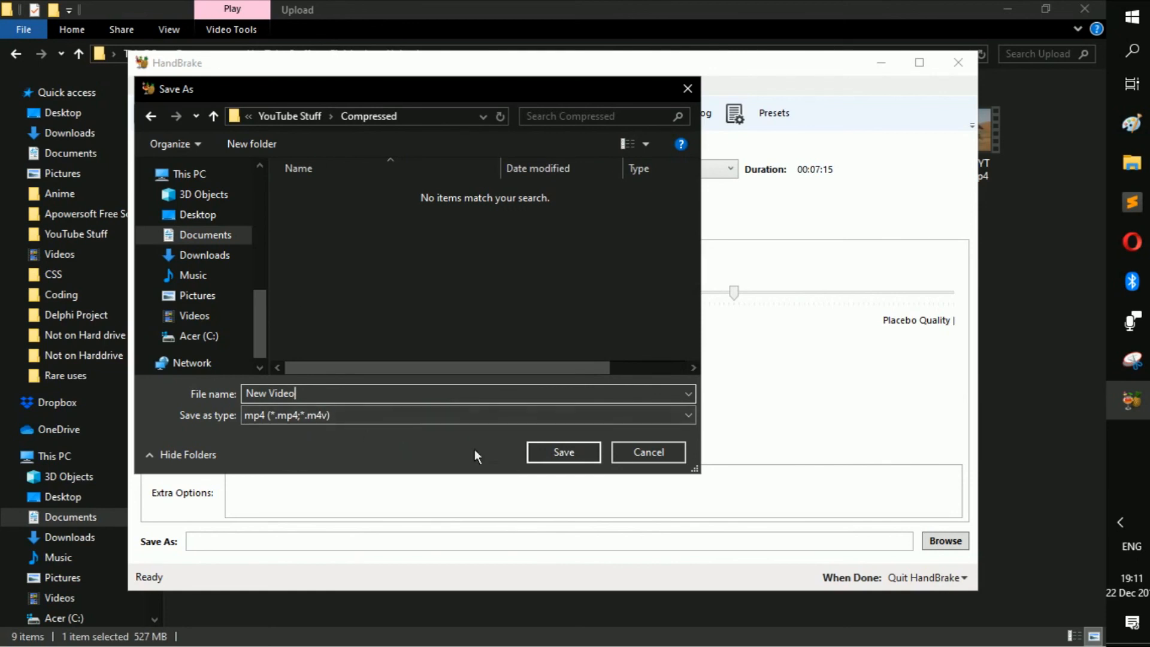
pyautogui.click(570, 451)
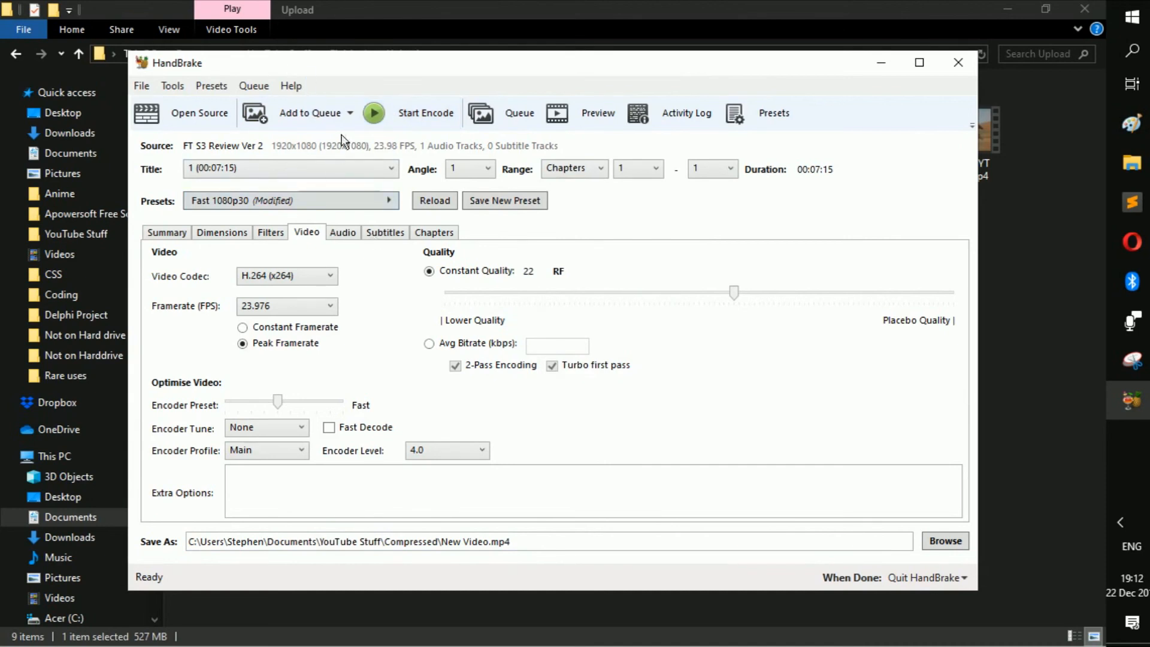
# - Start encoding the video and check the encoding progress and remaining time
pyautogui.click(426, 105)
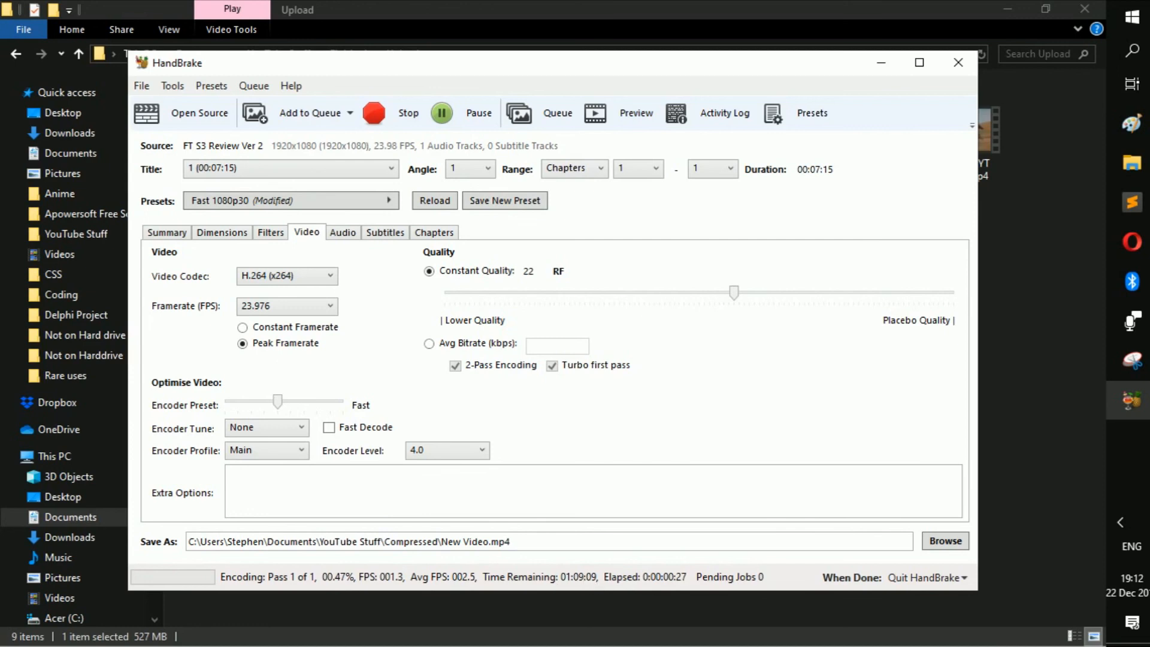
pyautogui.click(1037, 334)
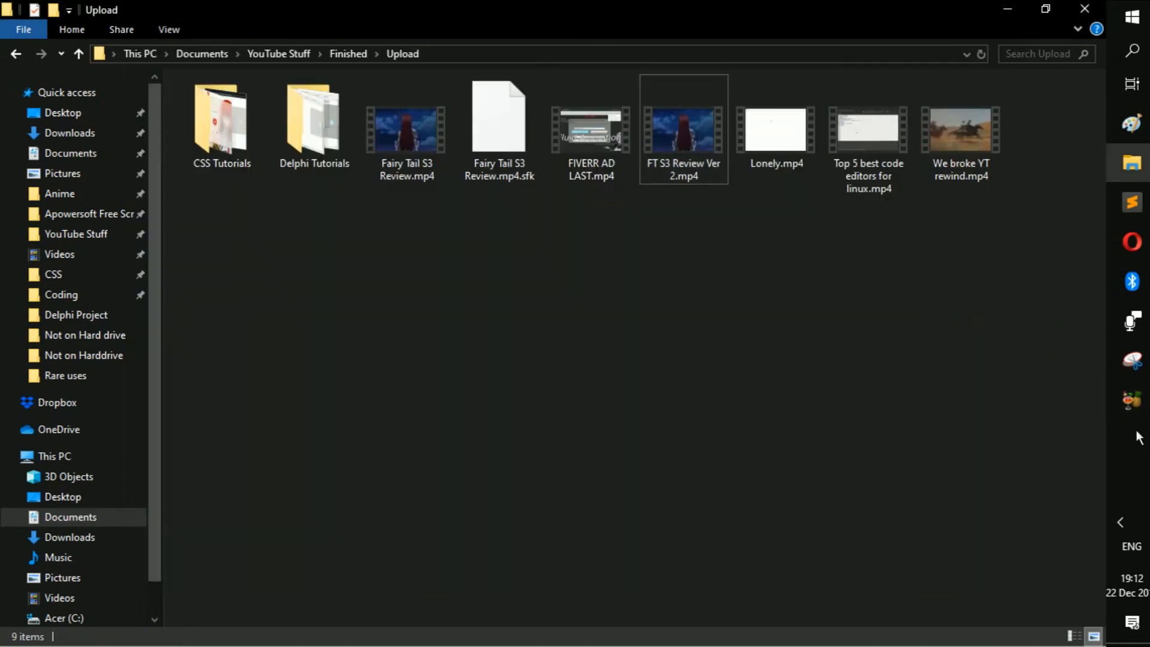
pyautogui.click(1132, 400)
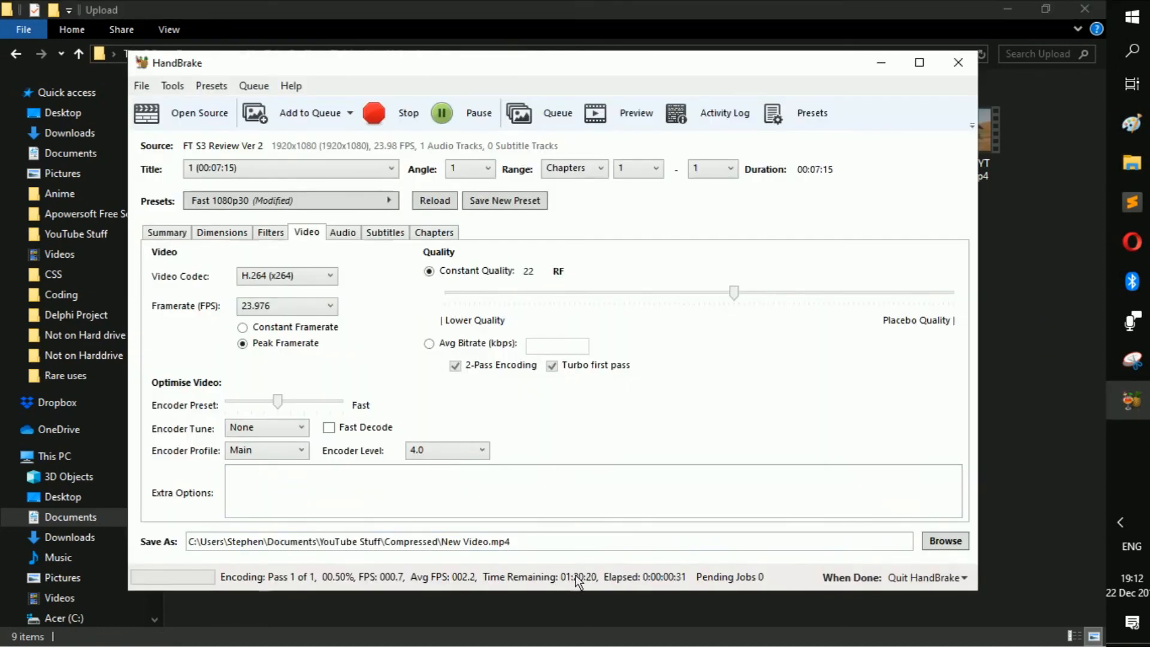